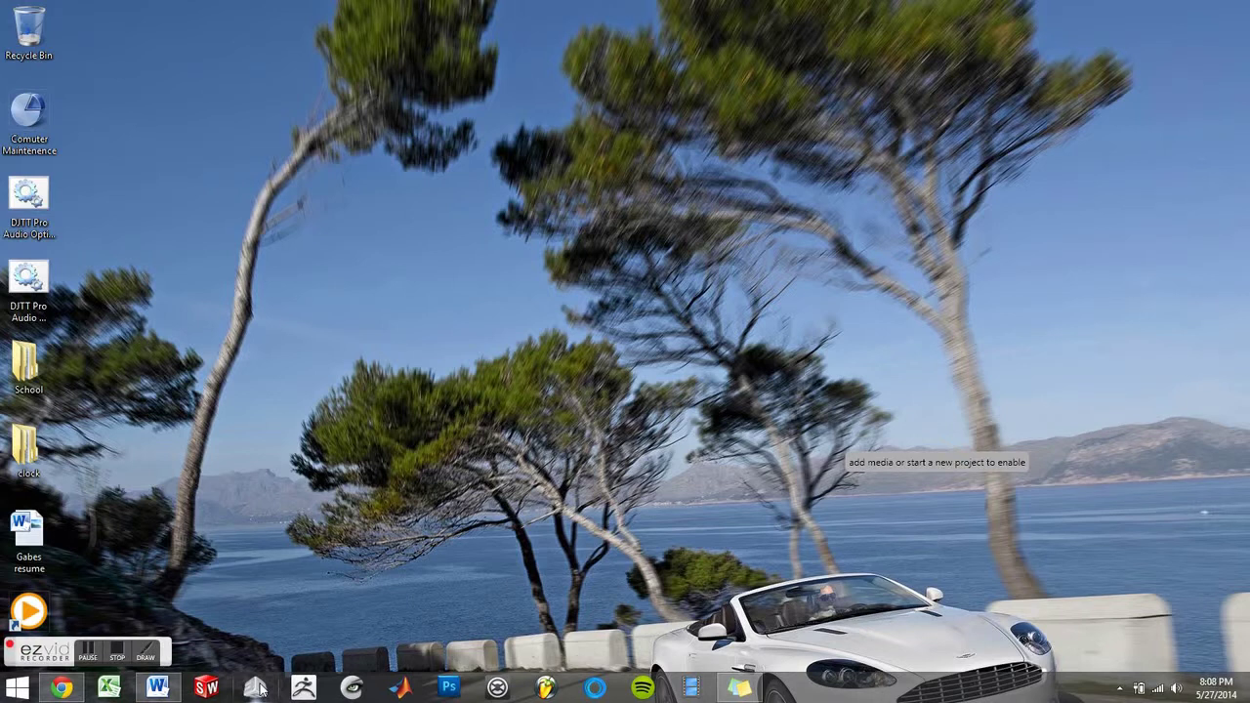
- Launch Cubify Sense, pick Object, then go back to the subject selection screen
click(257, 689)
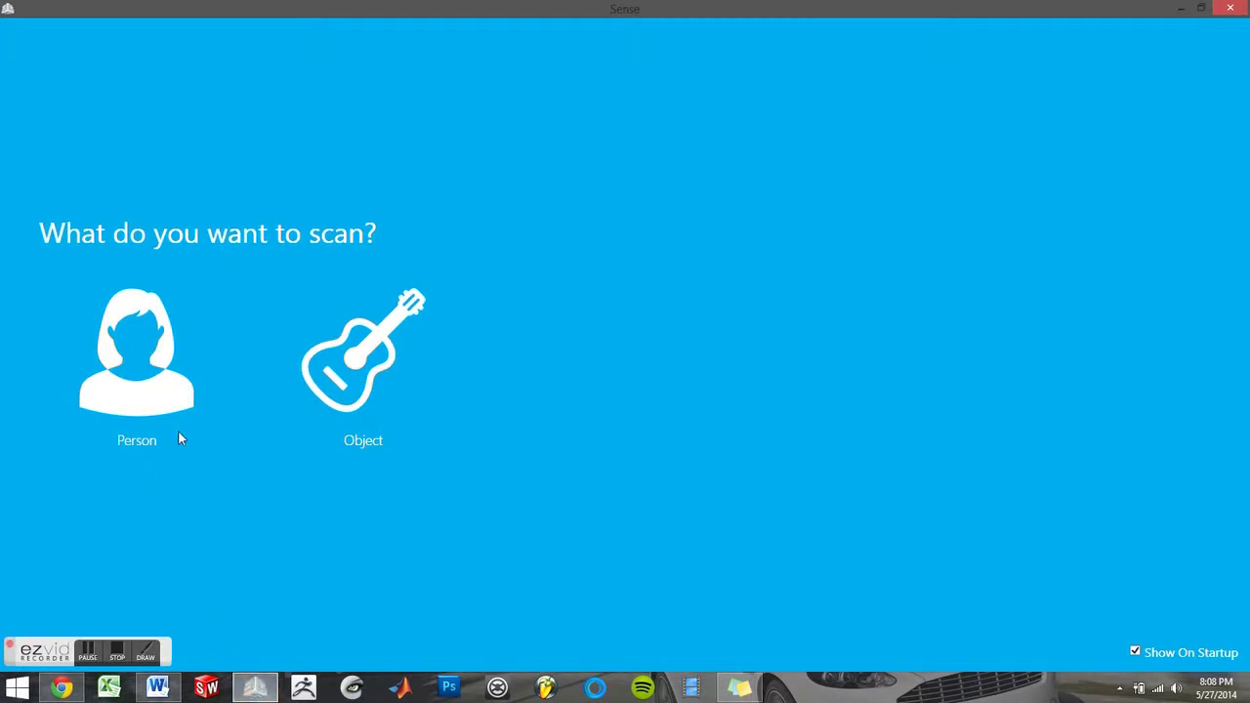
click(362, 395)
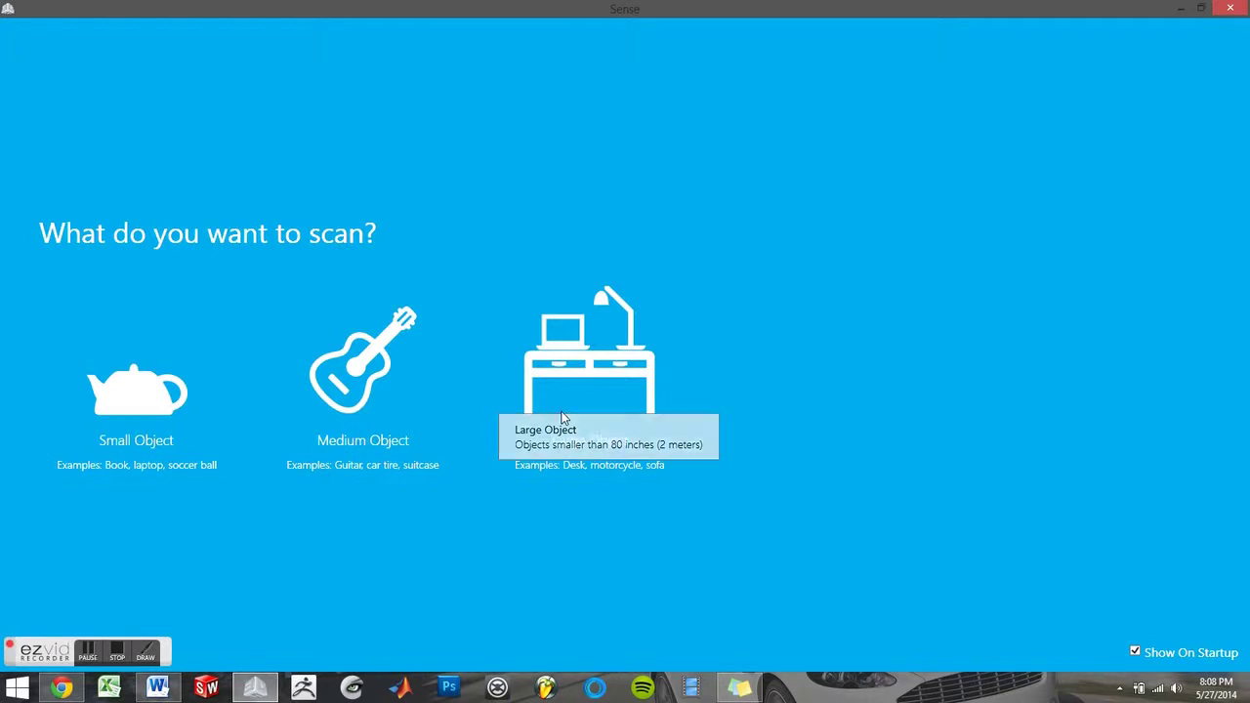
click(115, 655)
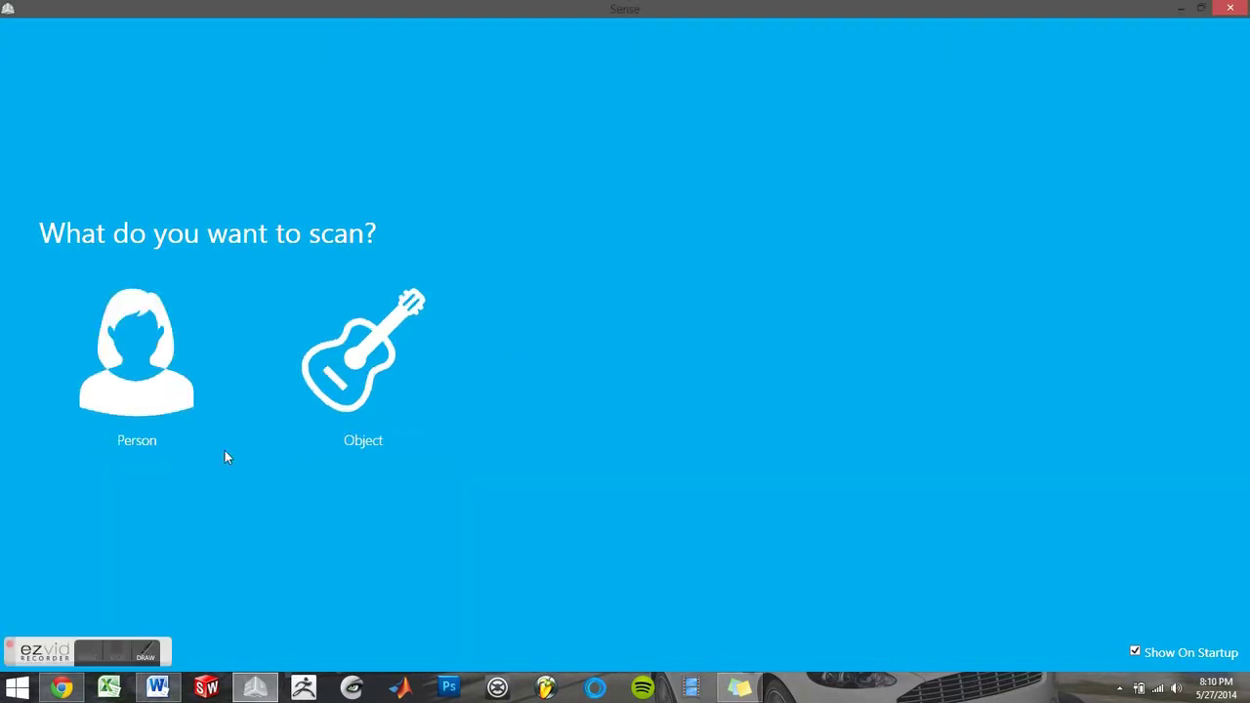
- Choose Person as the scan subject and show the scanner Settings panel
click(167, 389)
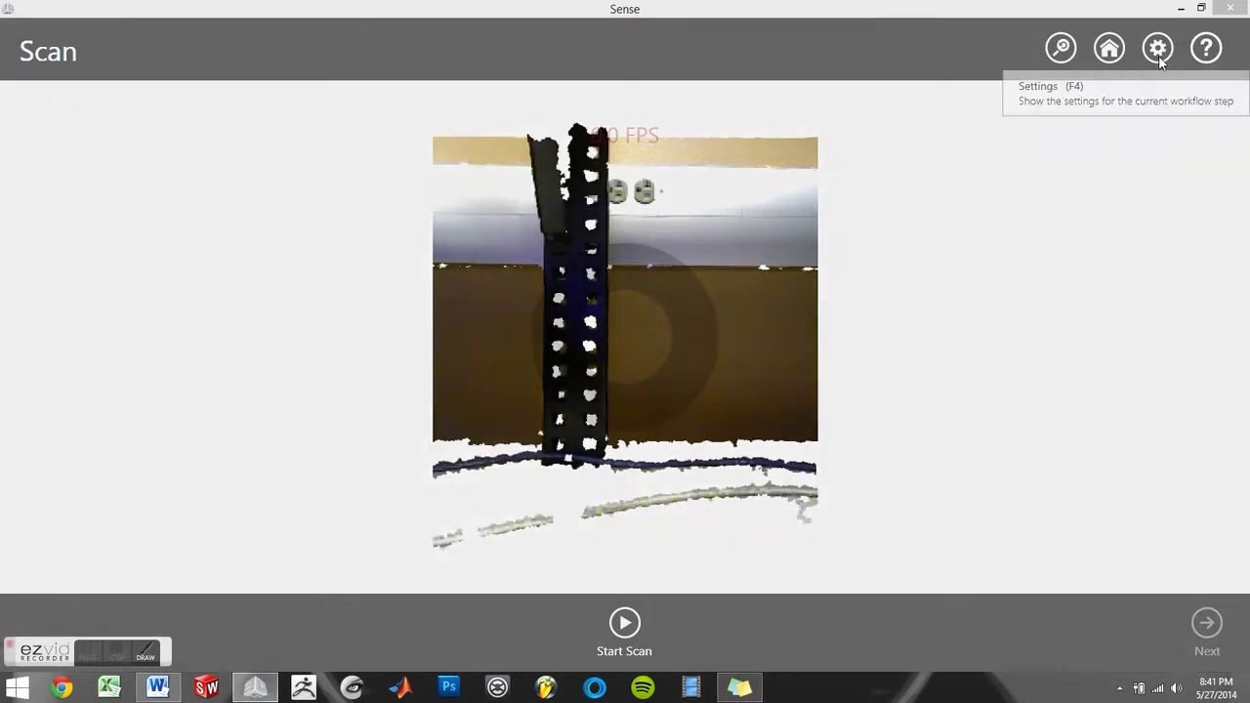
click(1160, 56)
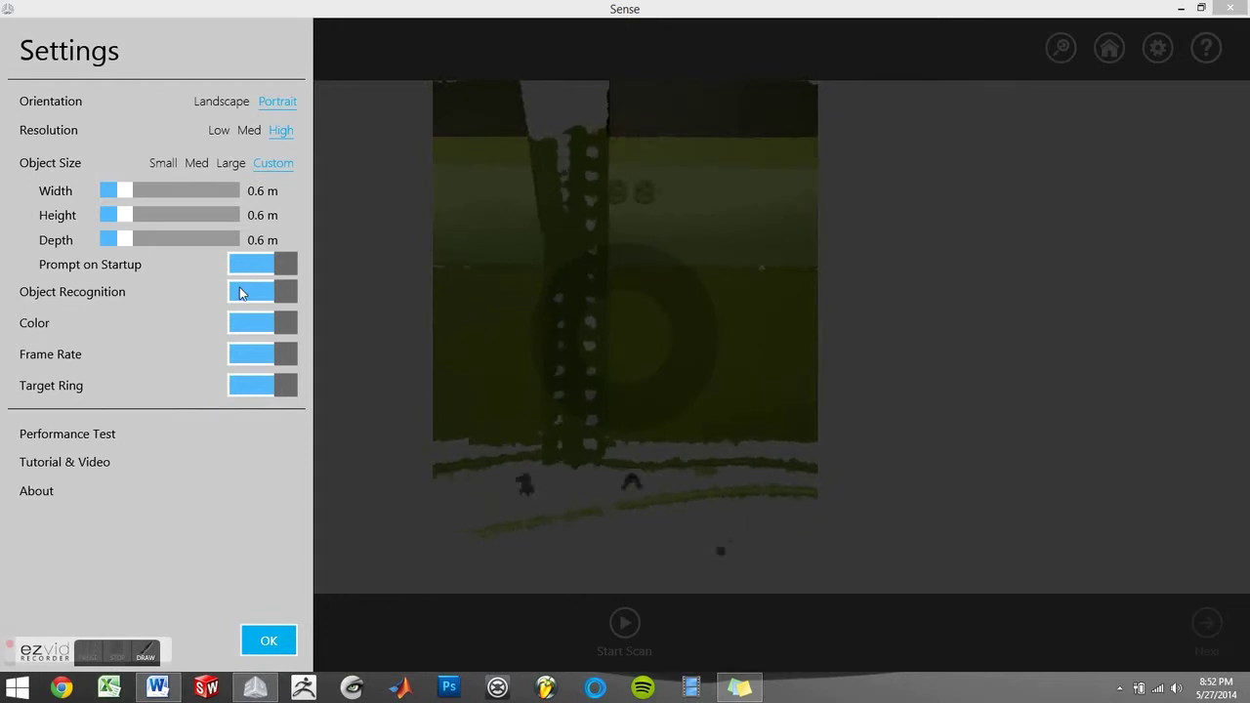
- Toggle Object Recognition off and back on, and turn off the Frame Rate display
click(239, 291)
click(240, 291)
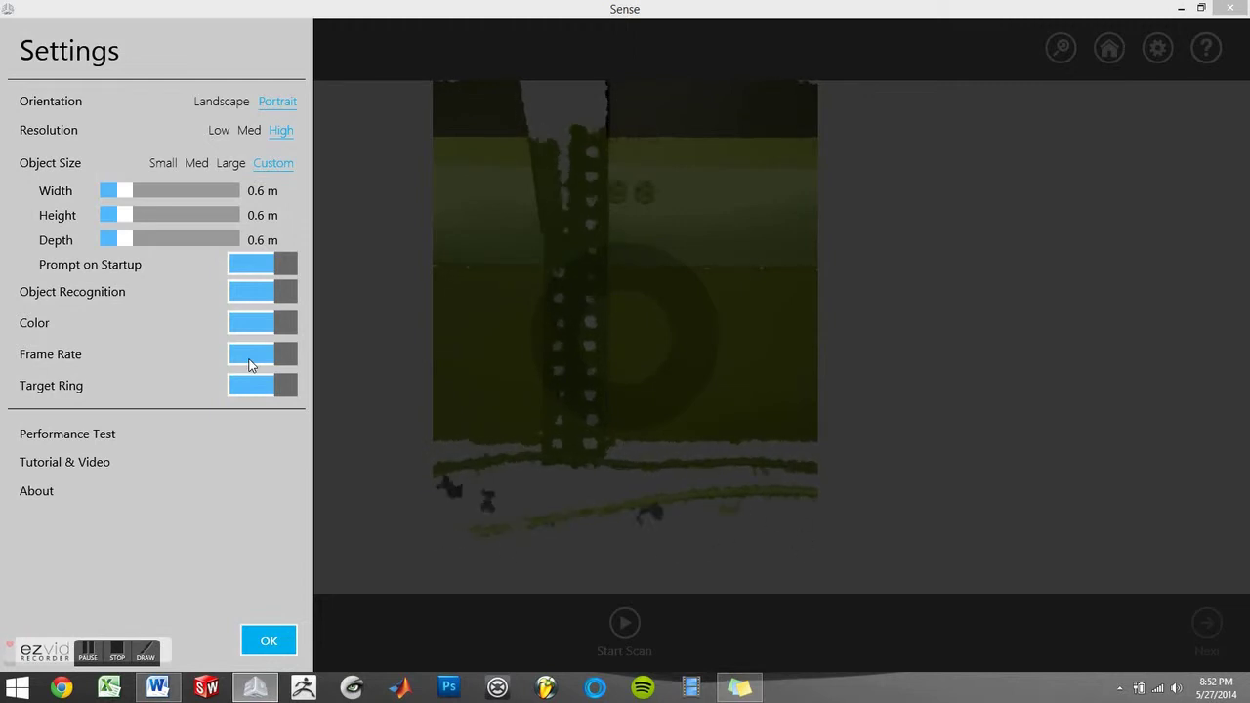
click(249, 364)
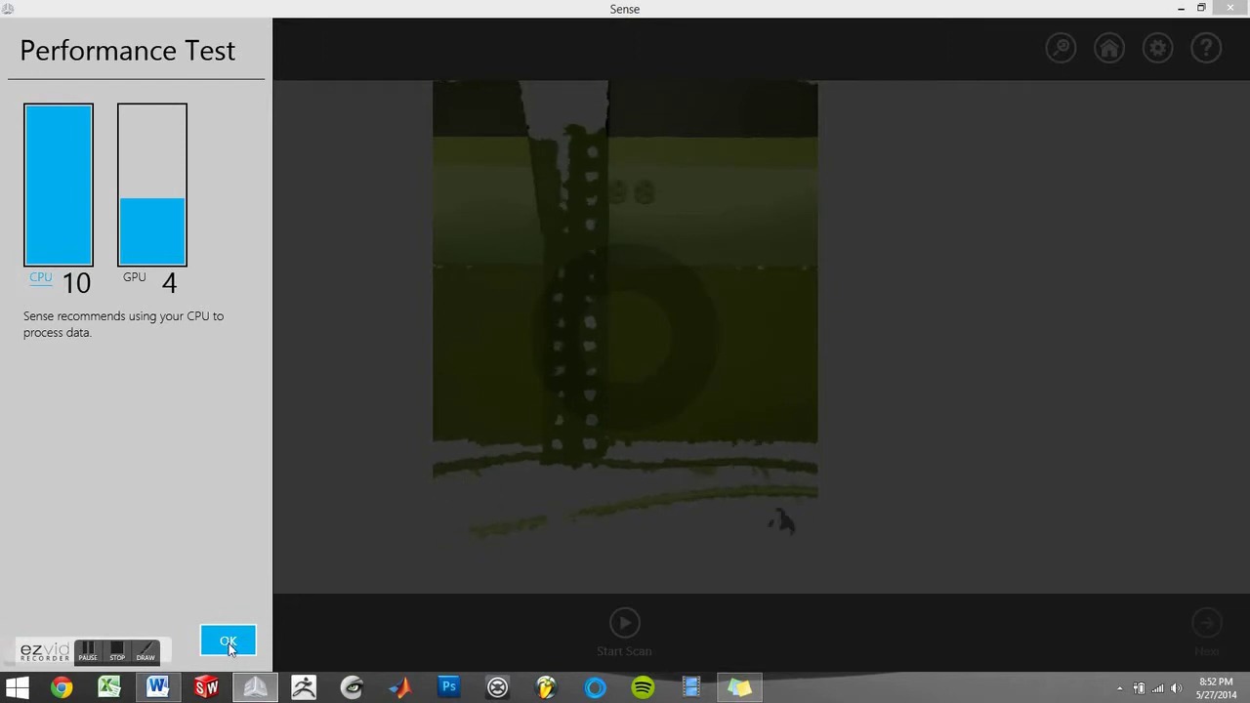
- Dismiss the performance results, scan around the person, and send the capture for processing
click(228, 643)
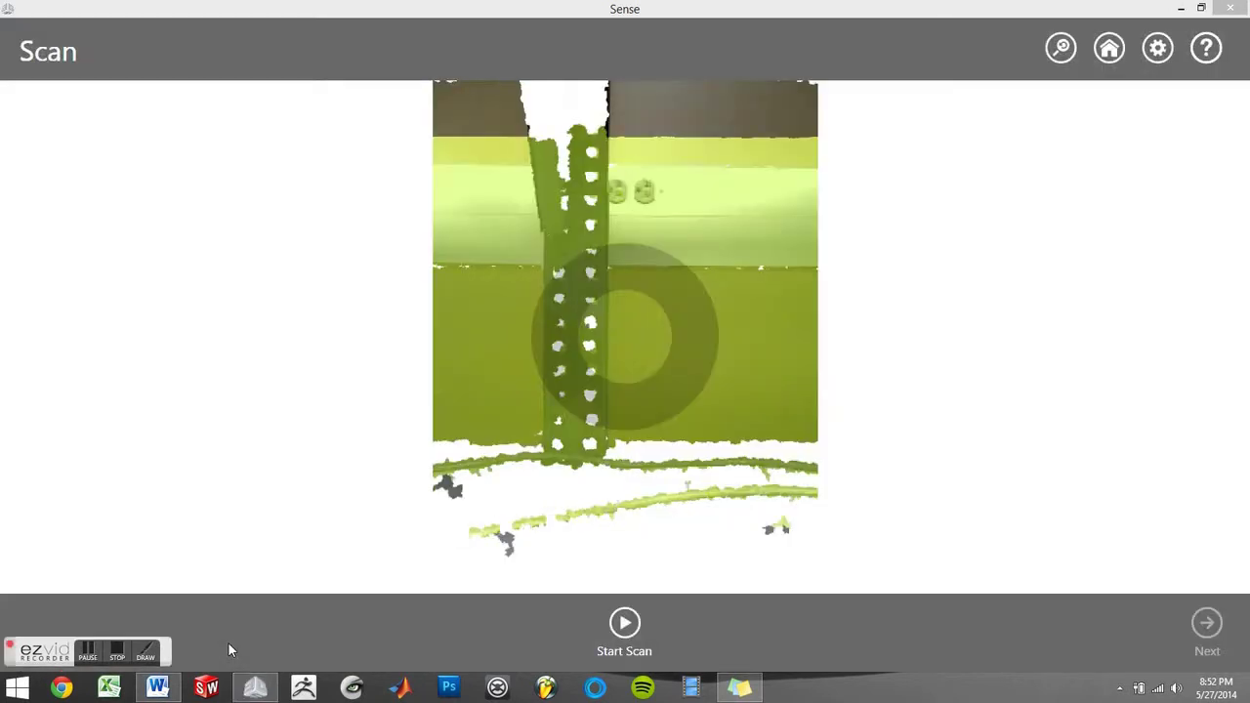
click(640, 616)
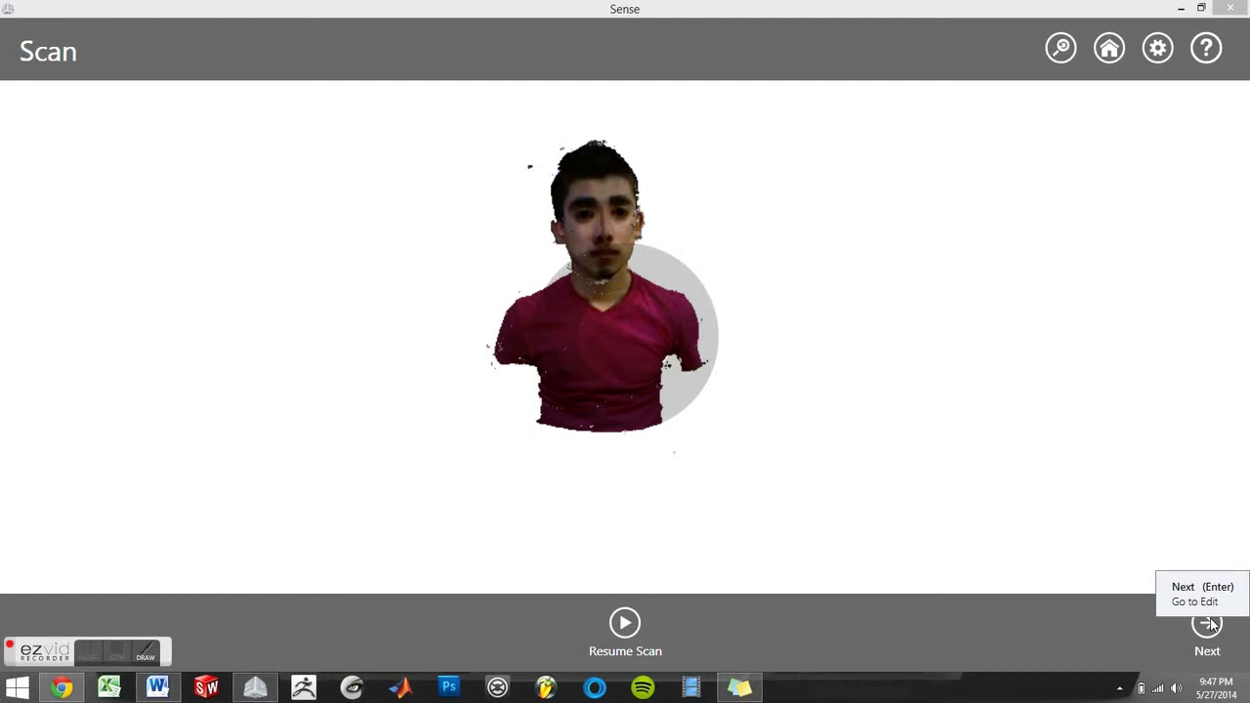
click(1209, 624)
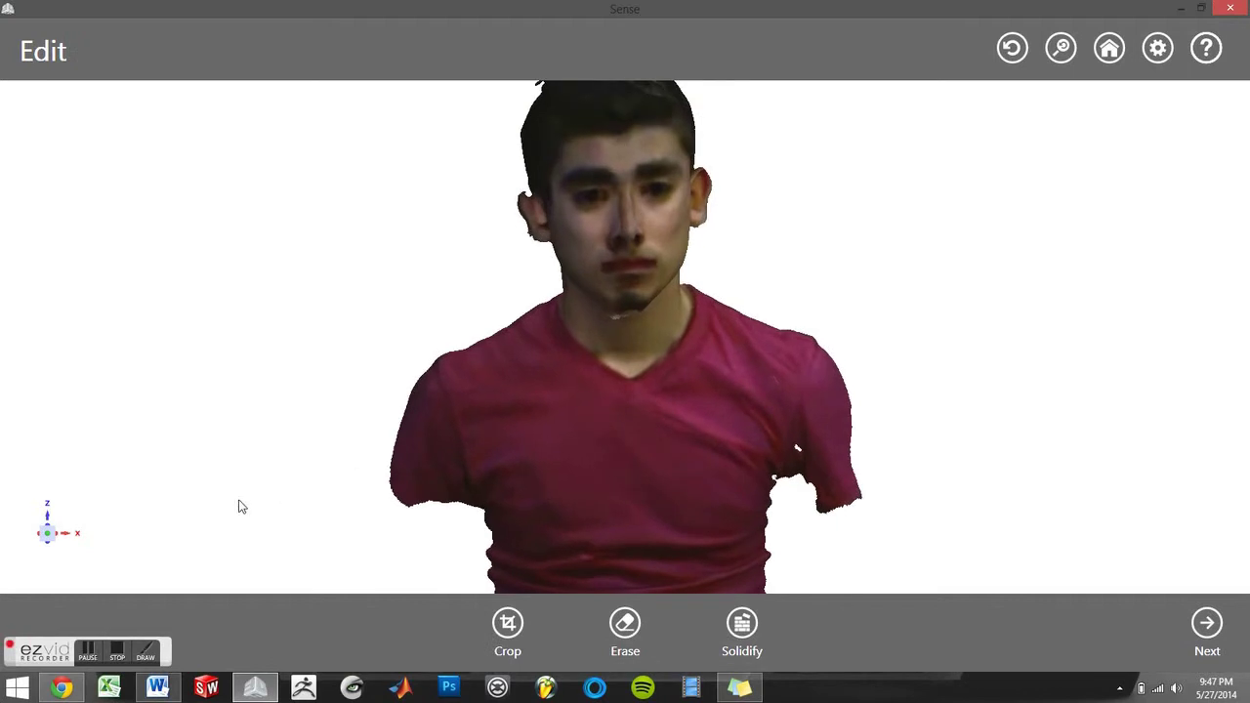
- Check the scan from side, back and front, then crop it over the lower left torso
click(57, 536)
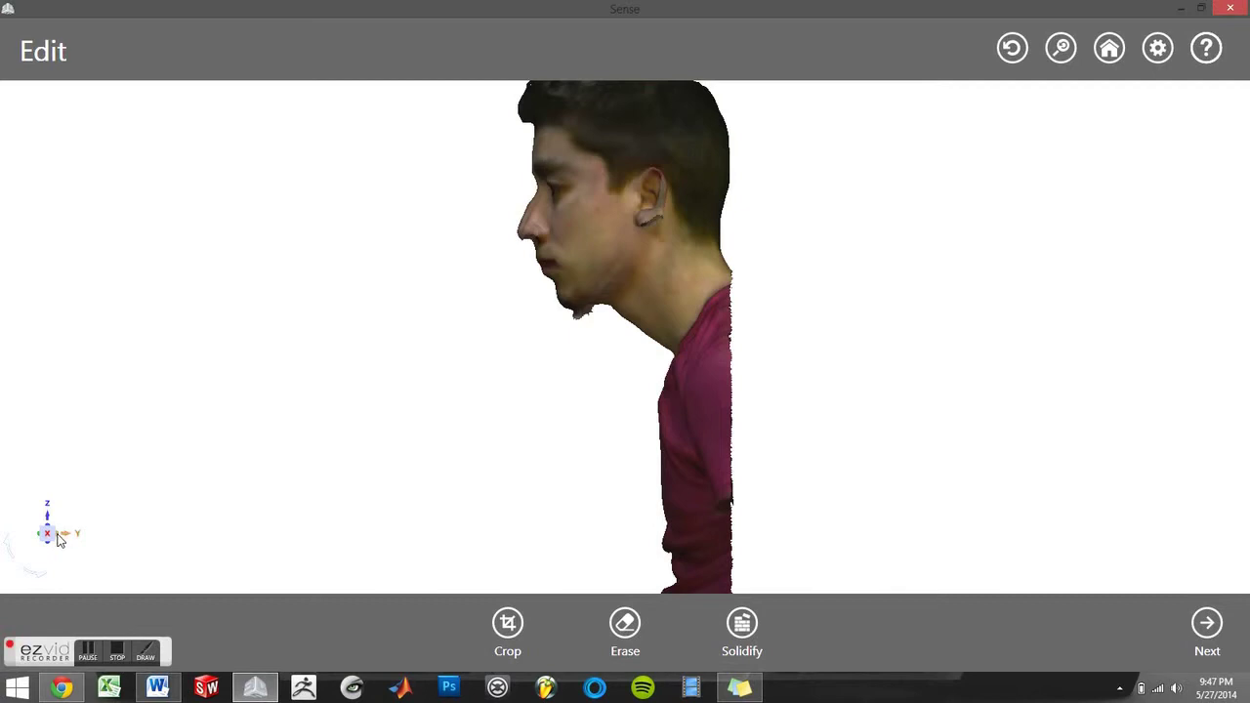
click(58, 537)
click(58, 537)
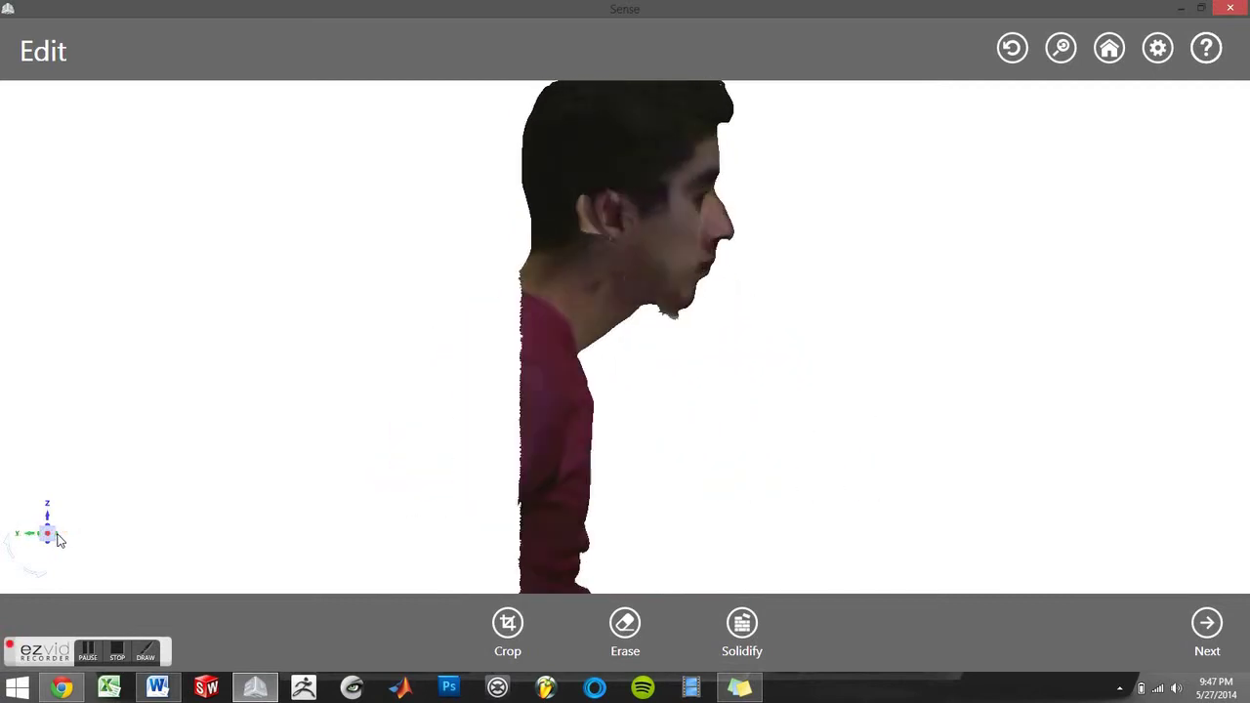
click(58, 536)
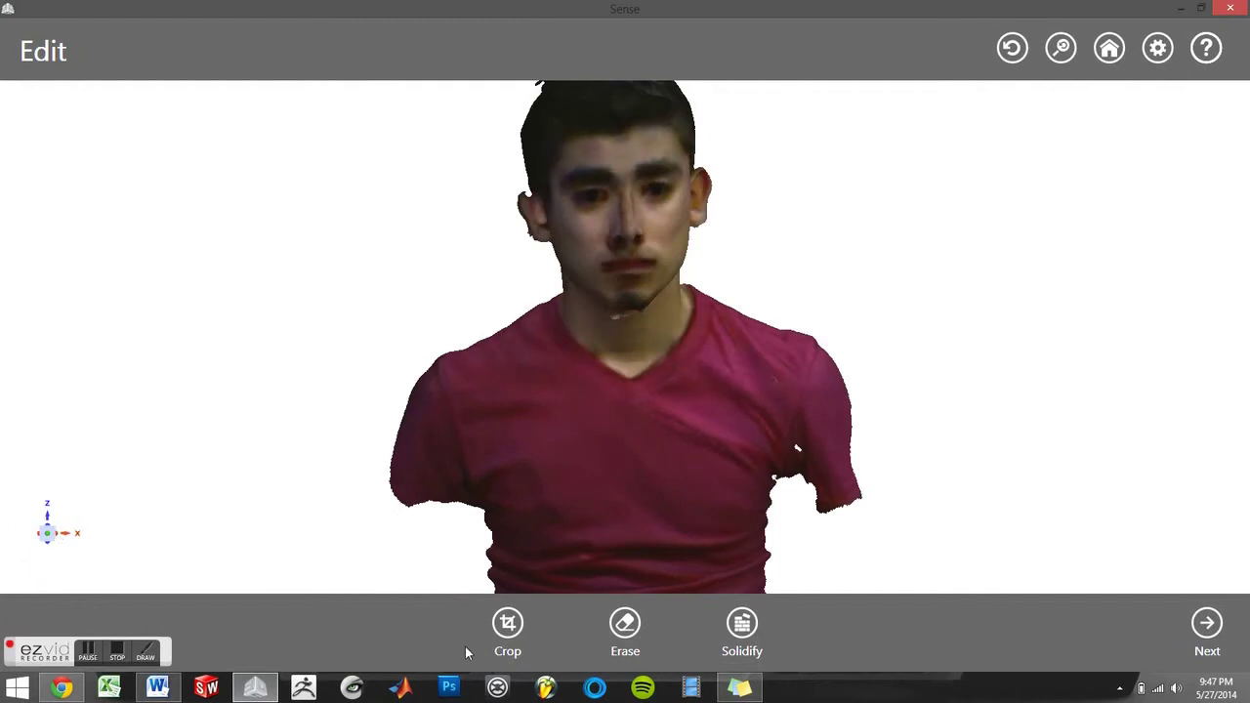
click(491, 630)
drag(344, 266, 470, 547)
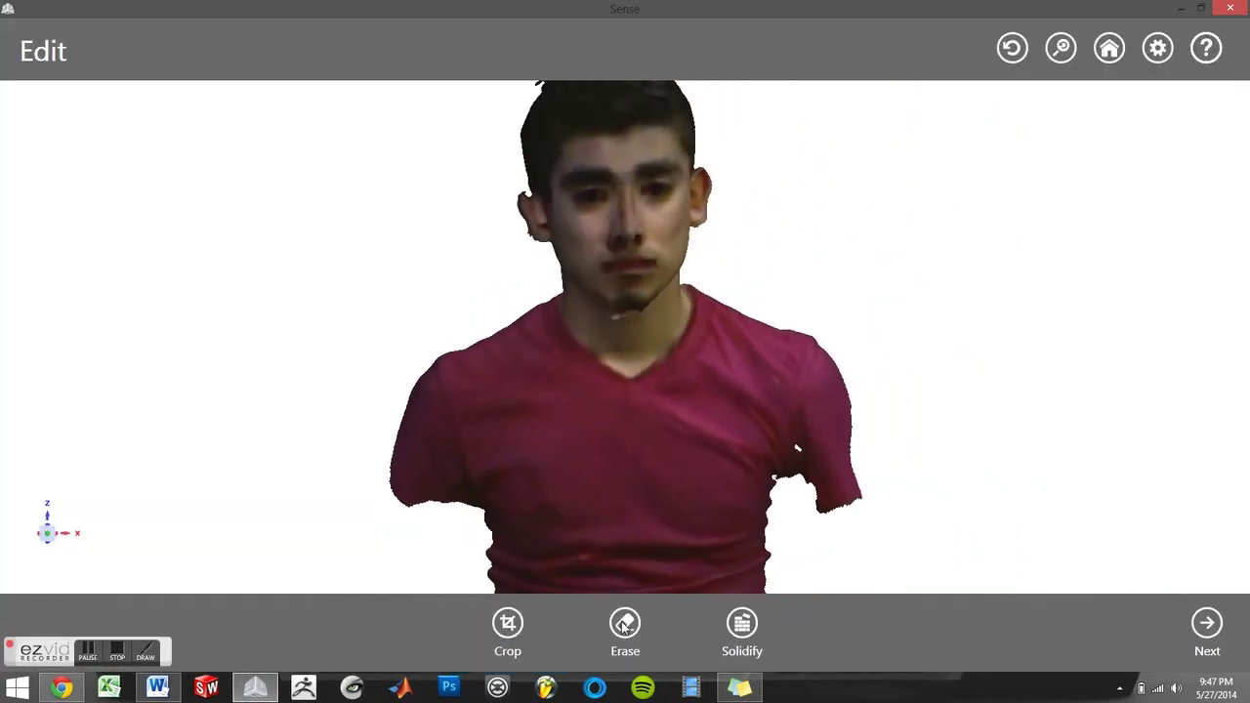
- Erase a patch on the left sleeve, undo it, and solidify the scan into a watertight model
click(624, 627)
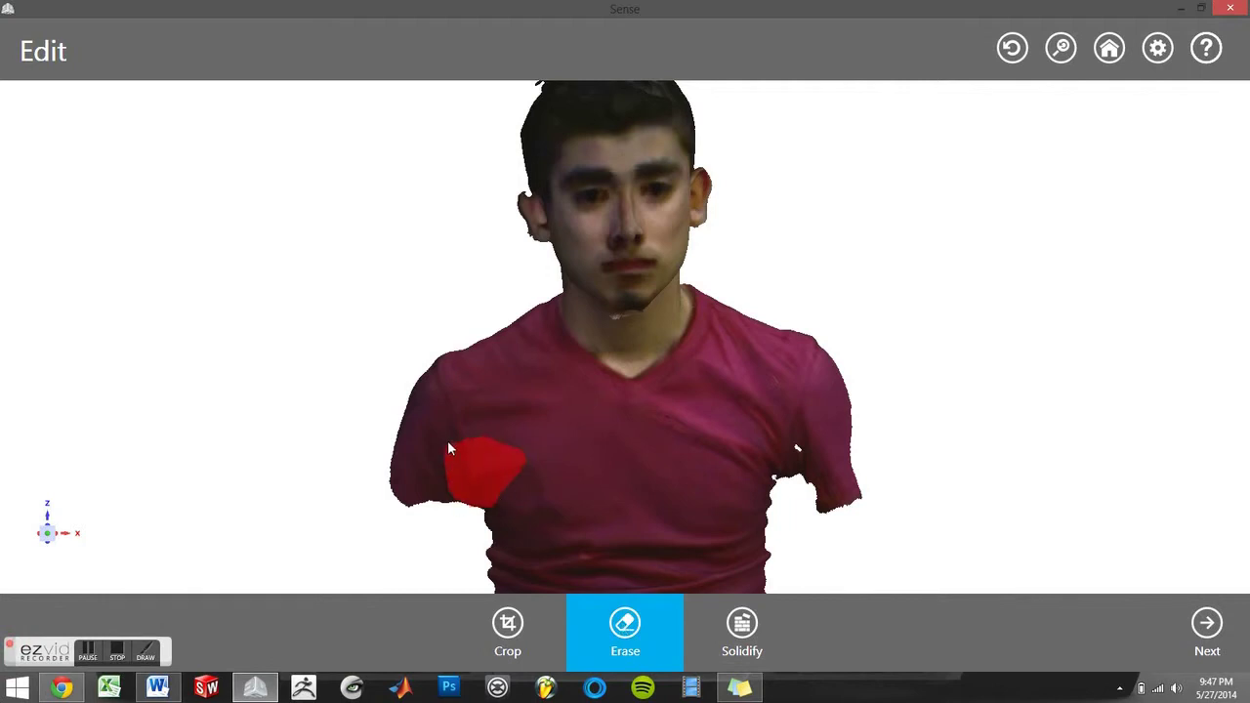
drag(472, 424, 475, 428)
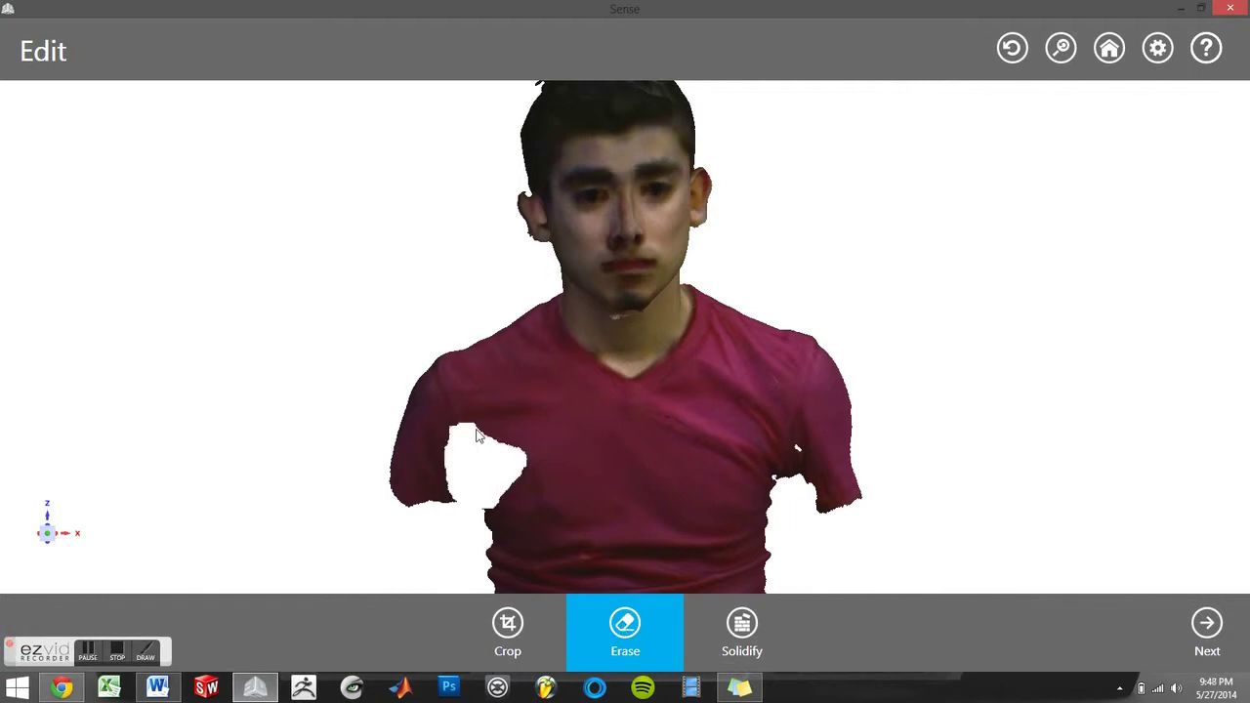
key(Escape)
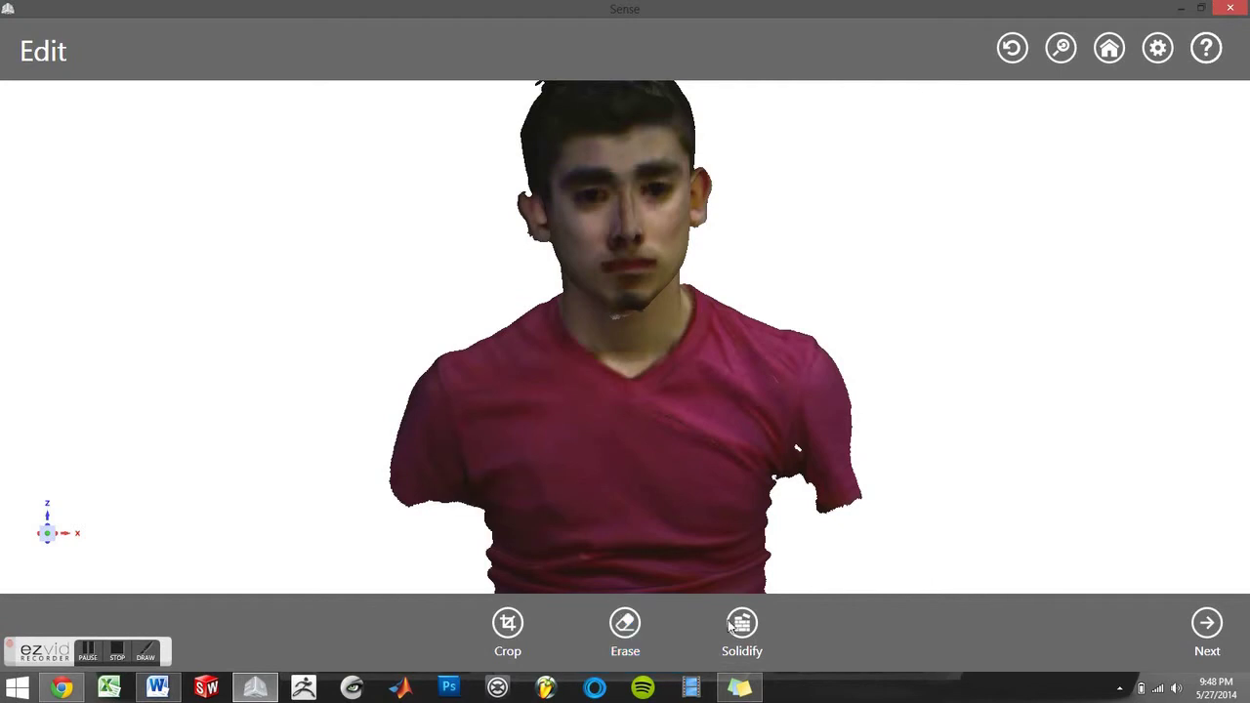
click(737, 625)
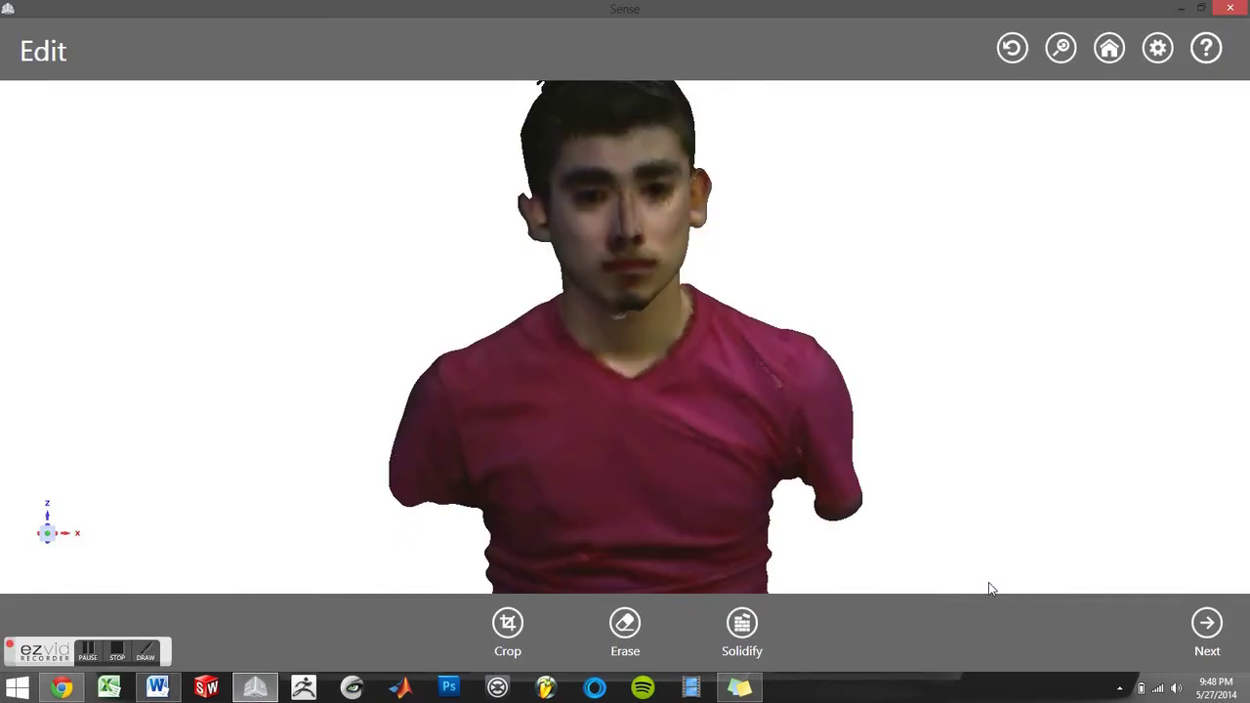
- In the Enhance stage, trim the model below the chest, then undo the trim
click(1221, 634)
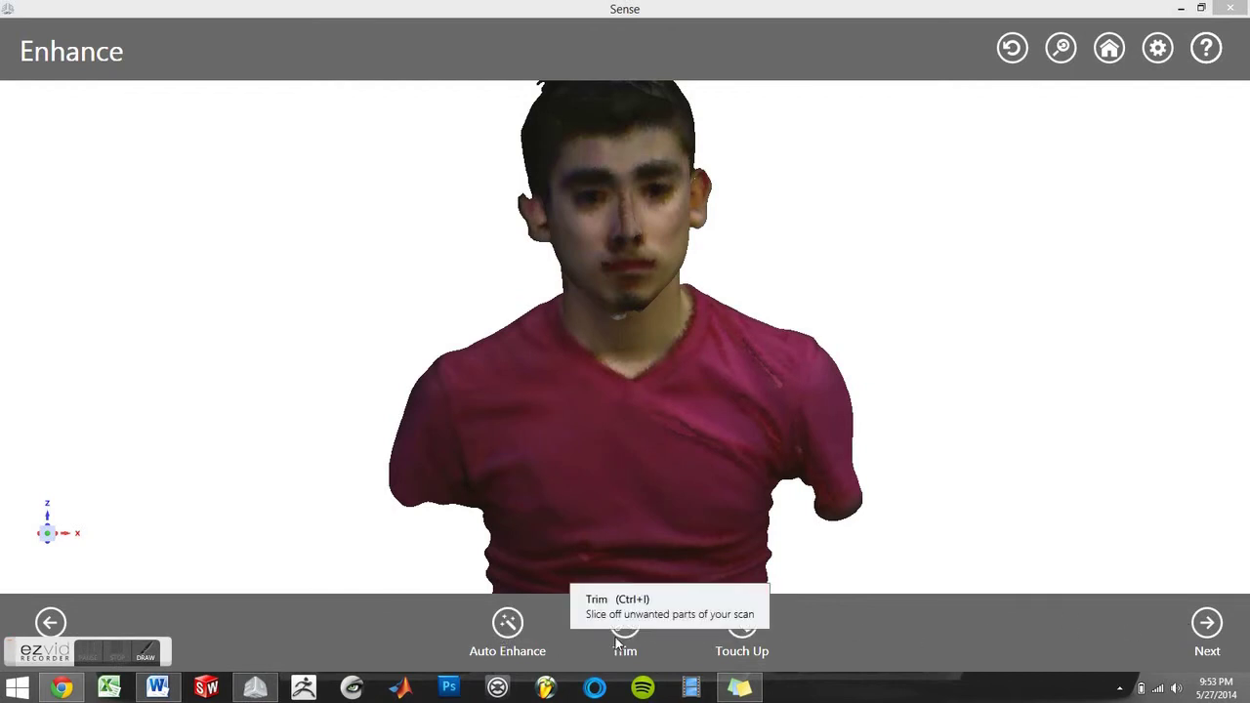
click(618, 634)
drag(395, 442, 889, 439)
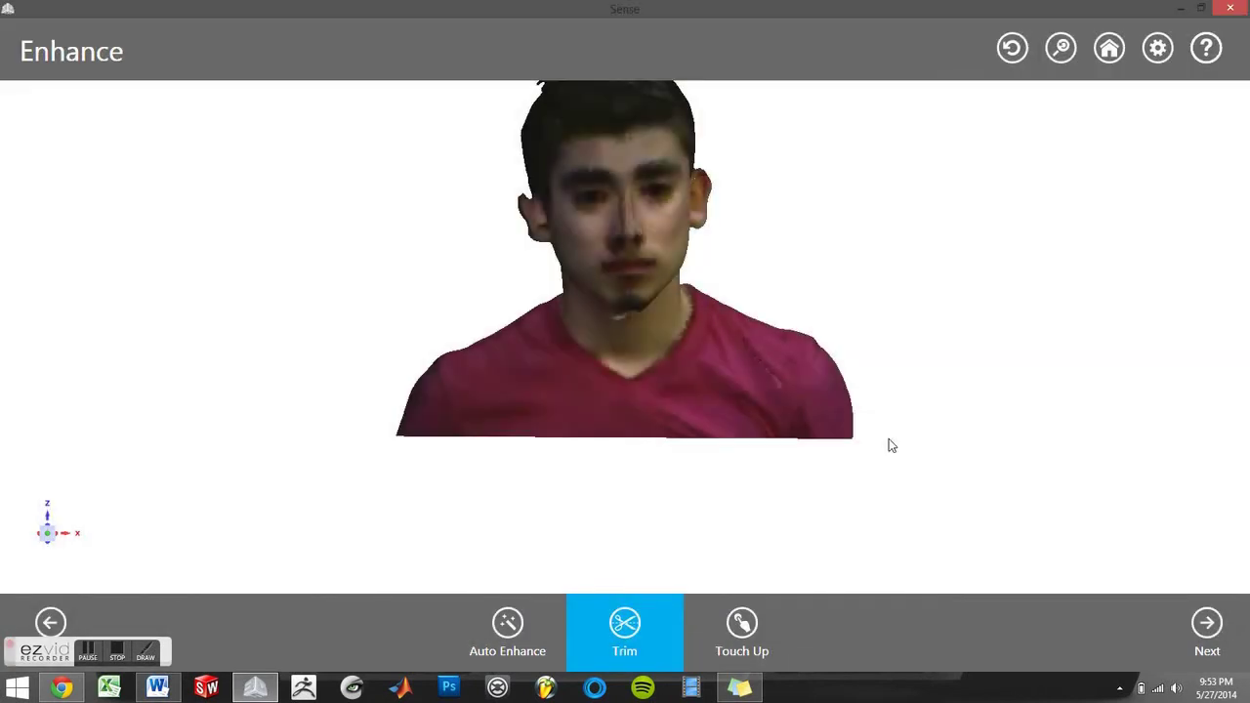
key(Escape)
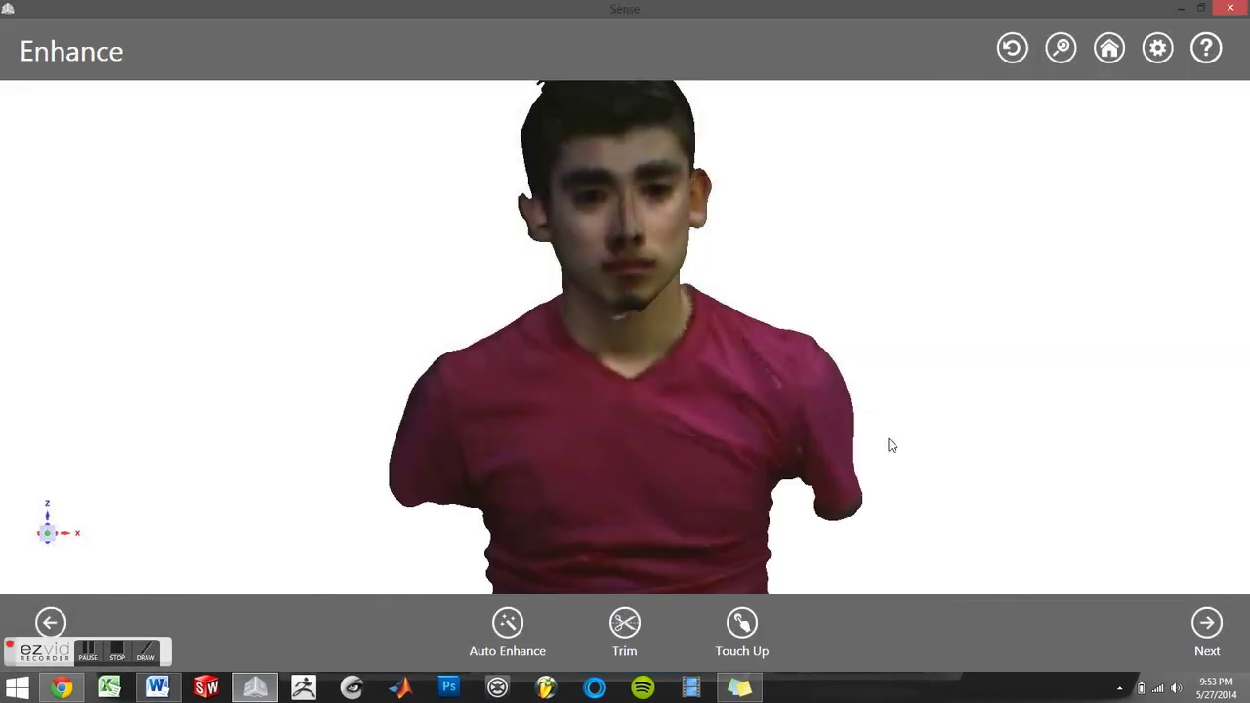
- Smooth the area around the nose and toggle Auto Enhance on then off
click(739, 627)
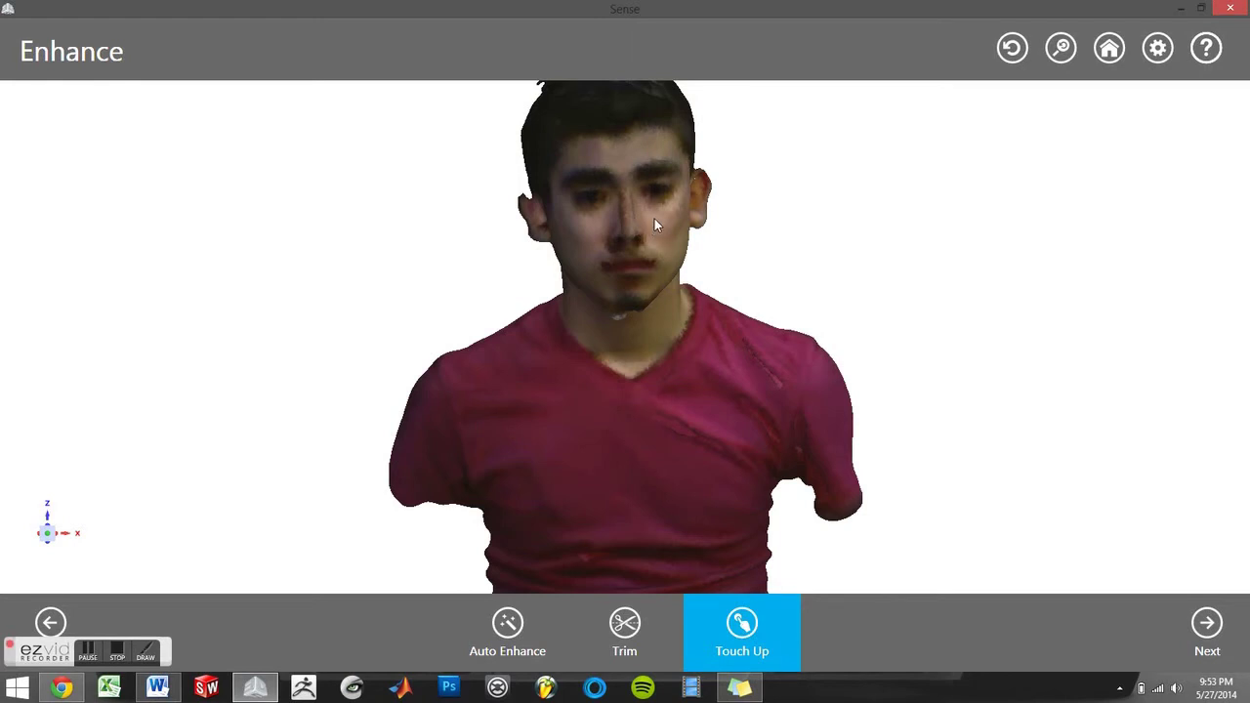
drag(653, 217, 658, 240)
click(517, 623)
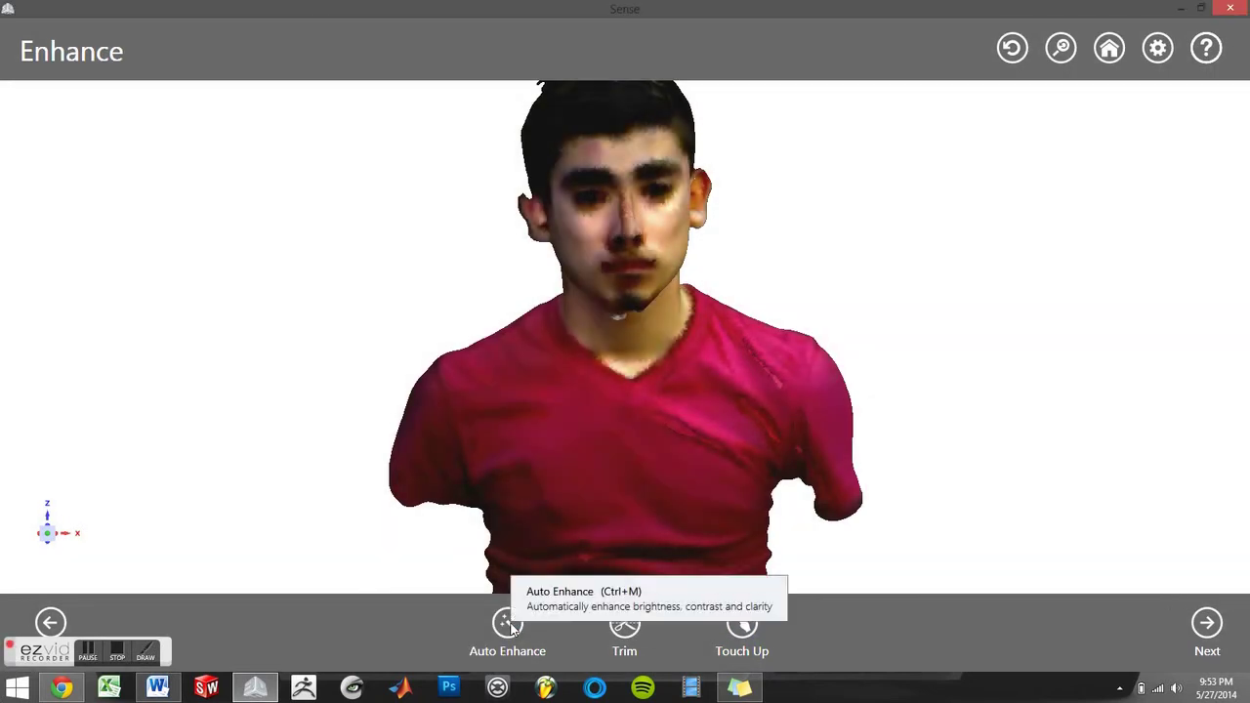
click(509, 628)
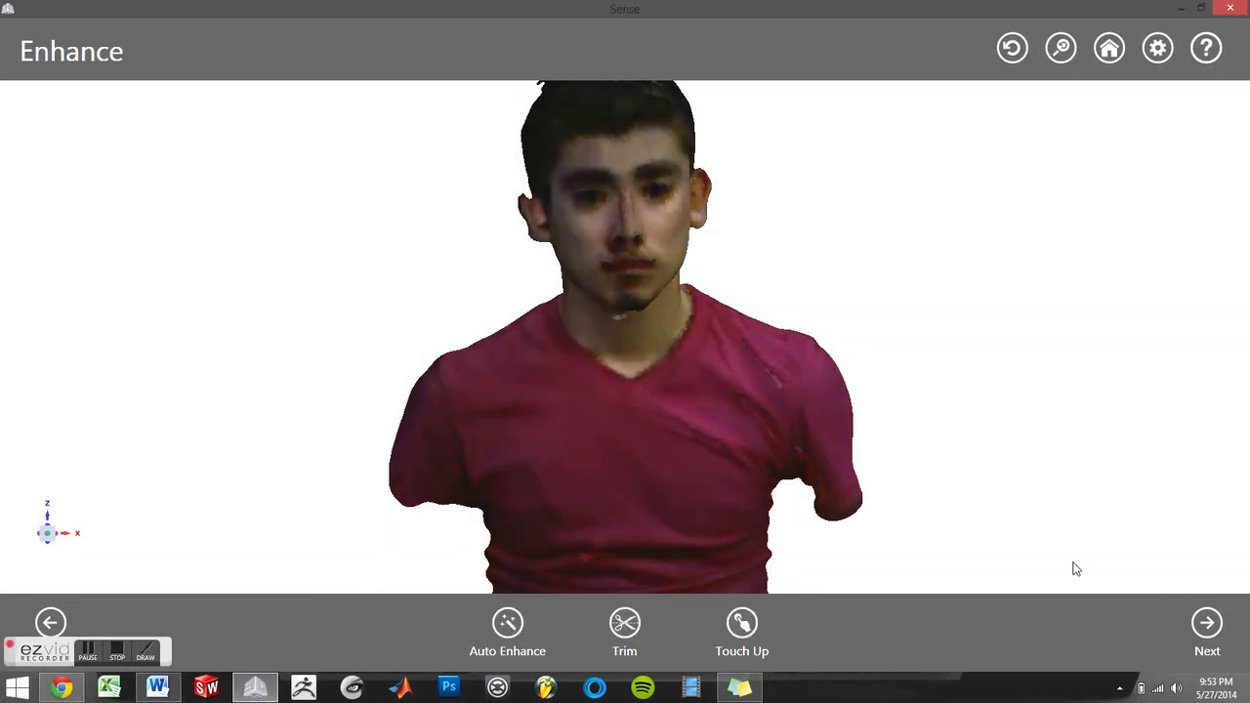
- In the sharing stage, set up saving the model as Sense in Documents with type OBJ Files (*.obj)
click(1211, 632)
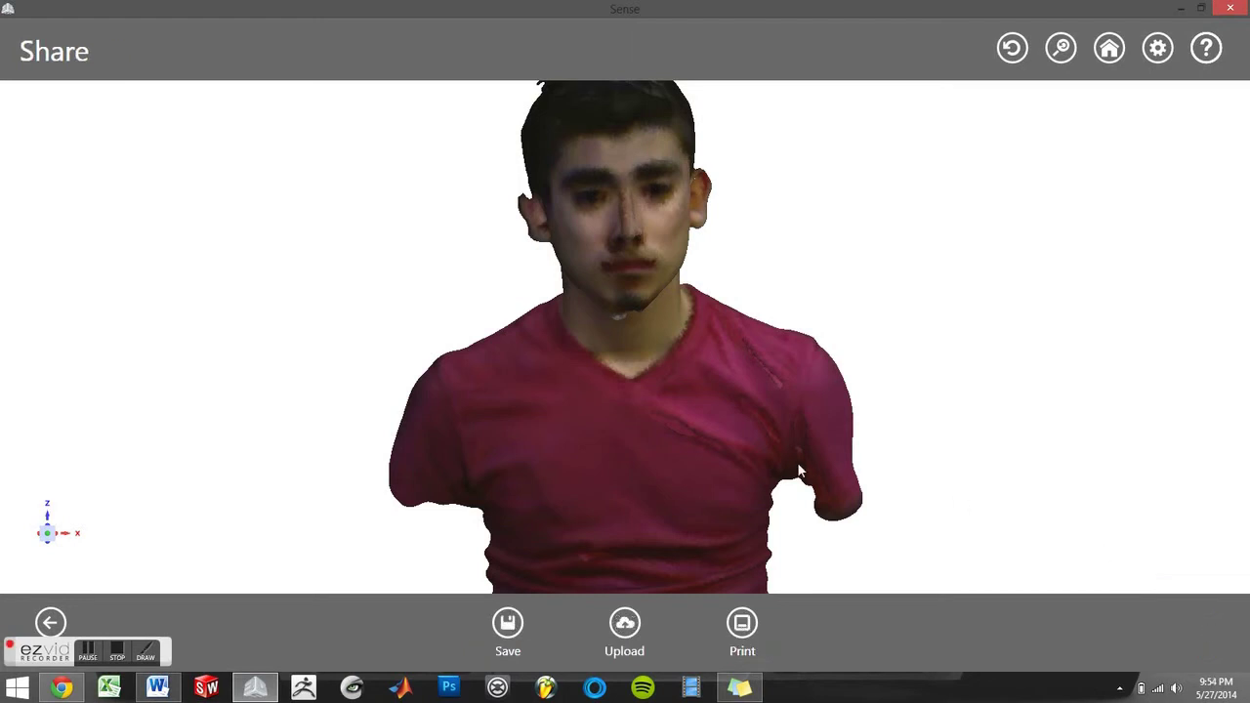
click(508, 625)
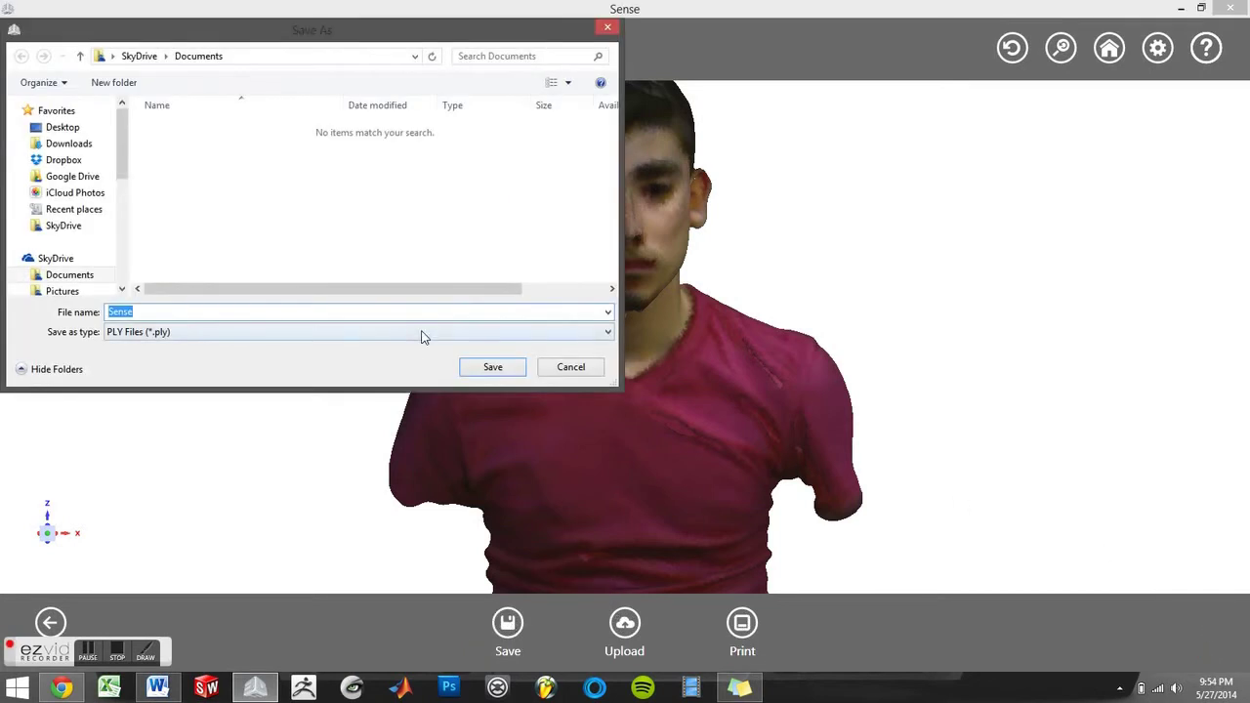
click(530, 333)
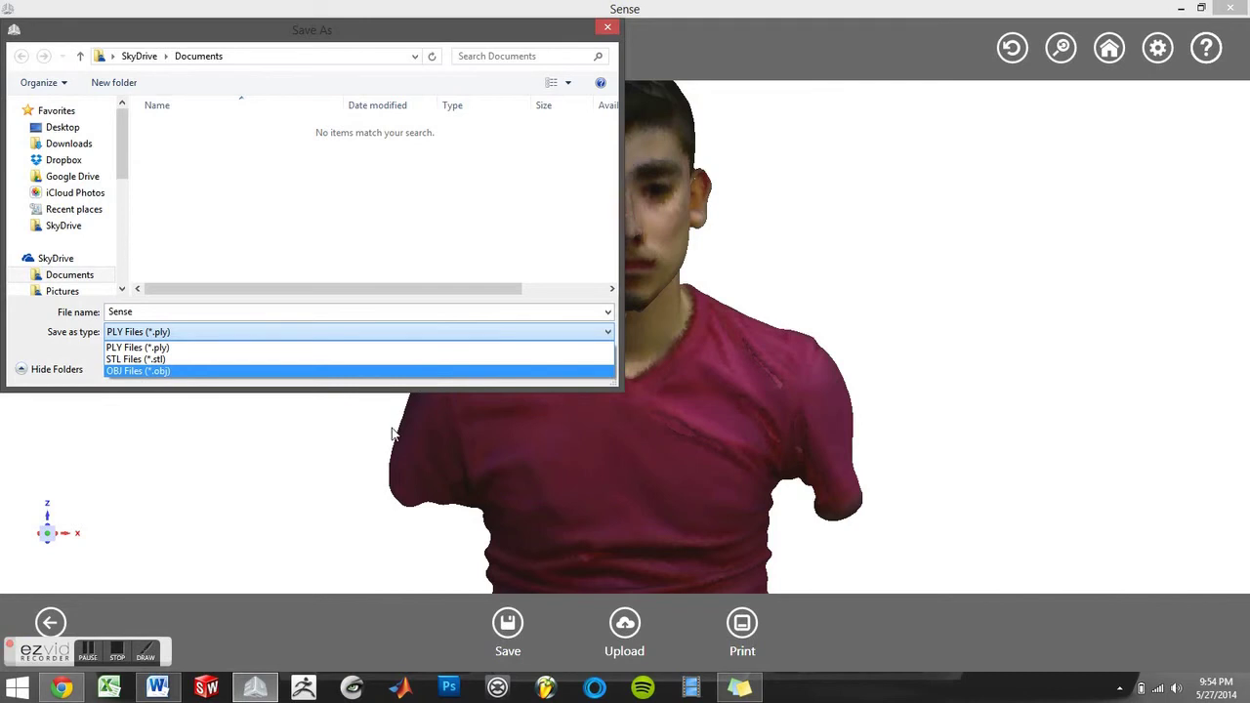
click(354, 463)
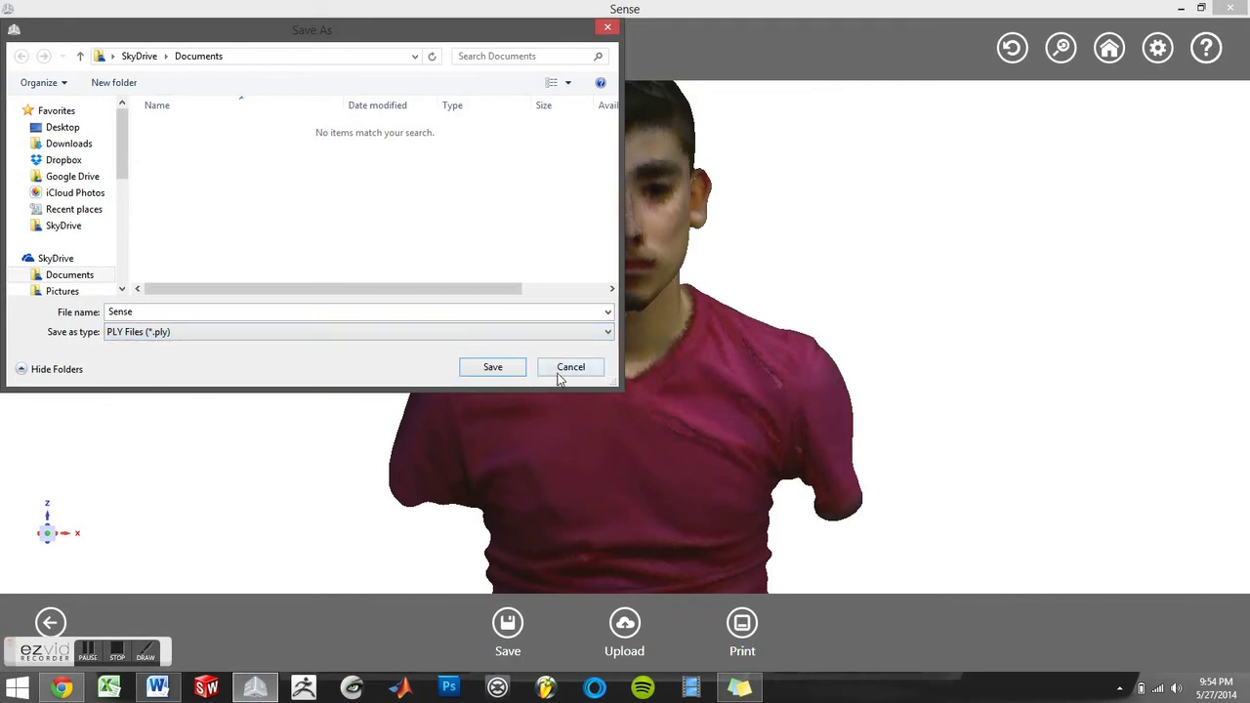
click(555, 333)
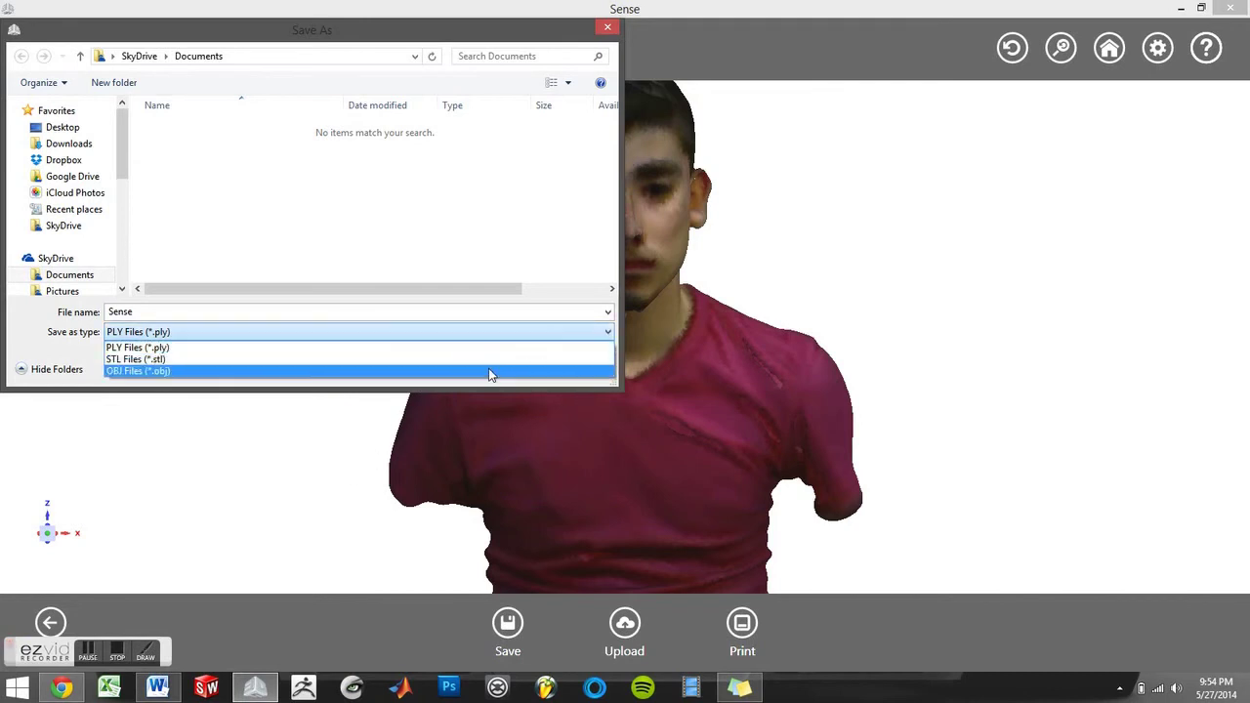
click(486, 371)
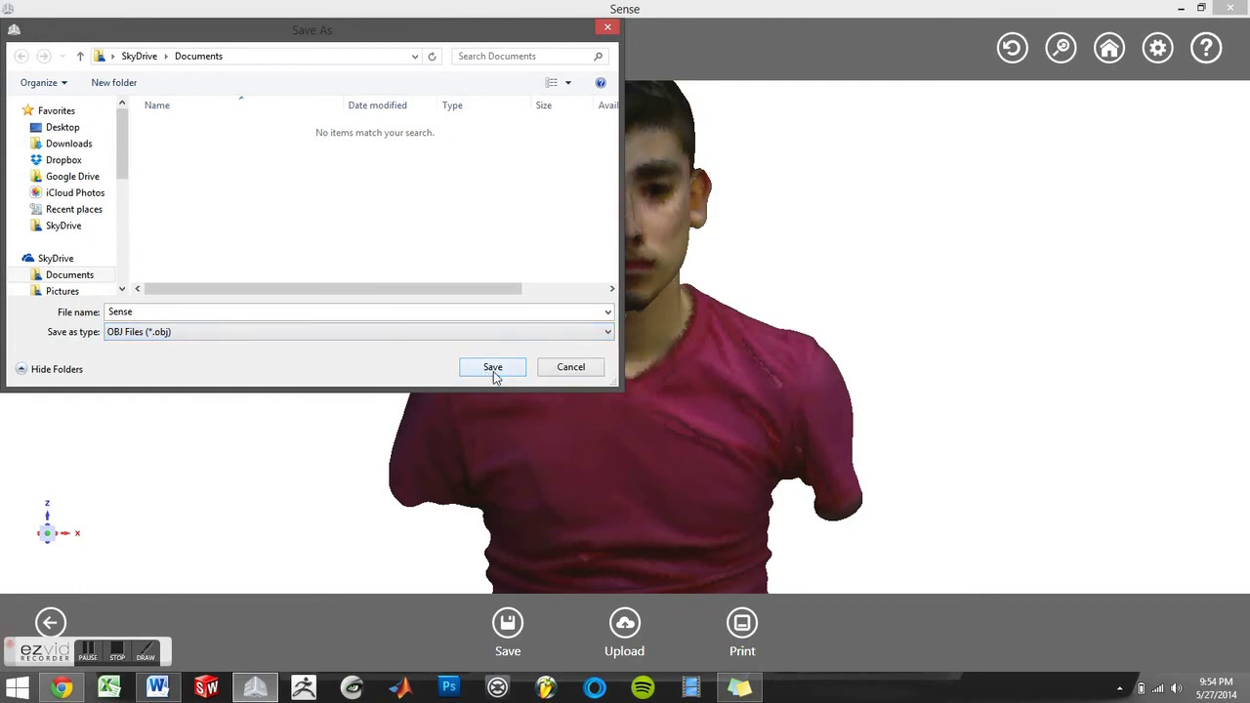